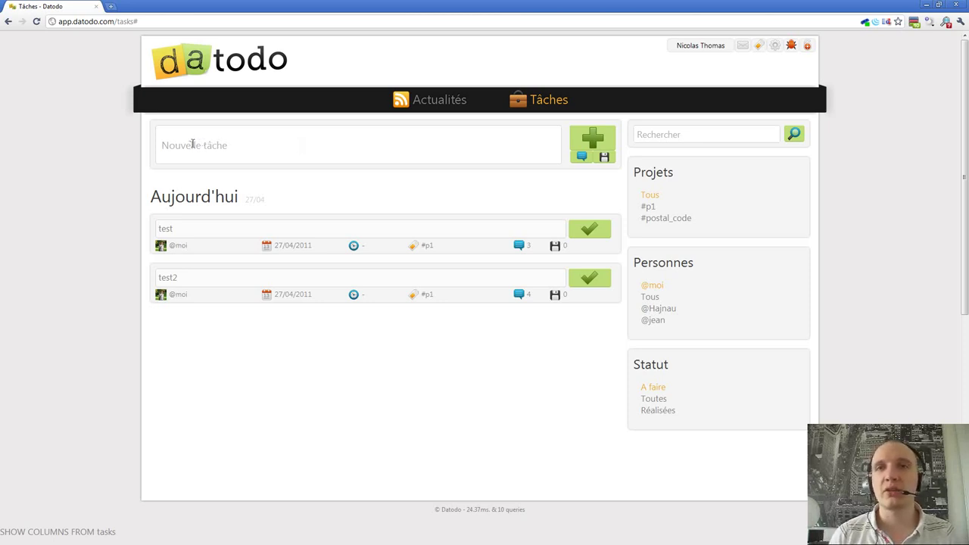
Start a new task reading "ma tache" and complete it with the suggested project tag #p1
left_click(246, 143)
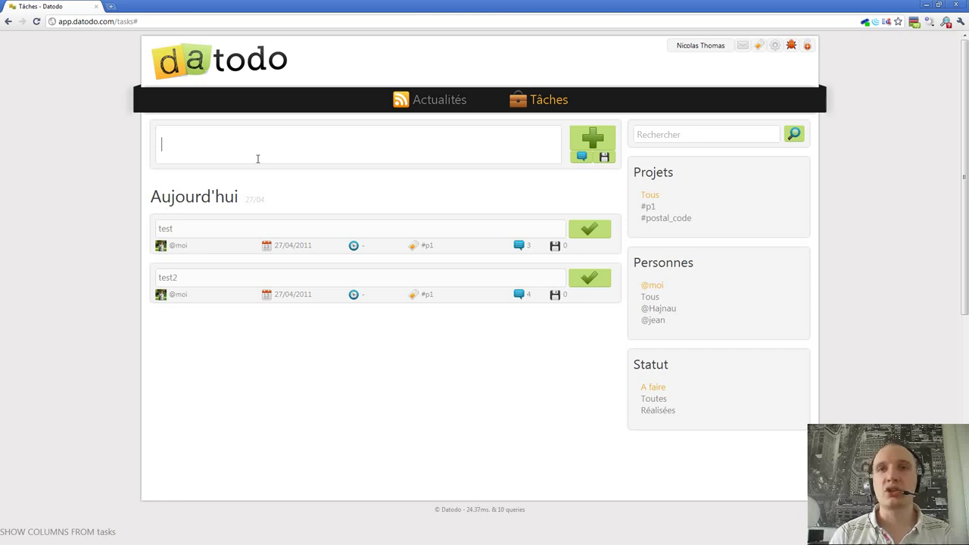
type("ma")
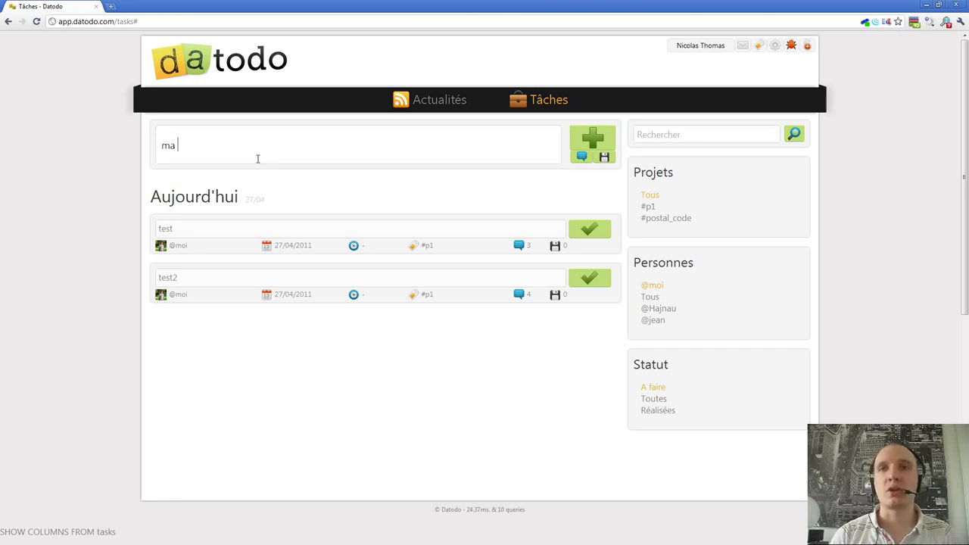
type(" tache")
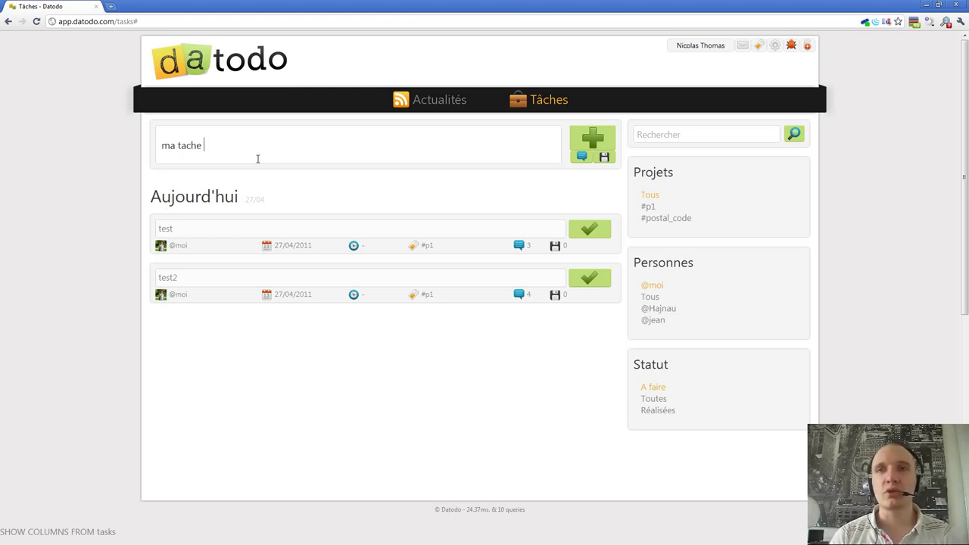
type(" #")
key("Down")
key("Up")
key("Down")
key("Up")
key("Down")
key("Up")
key("Down")
key("Up")
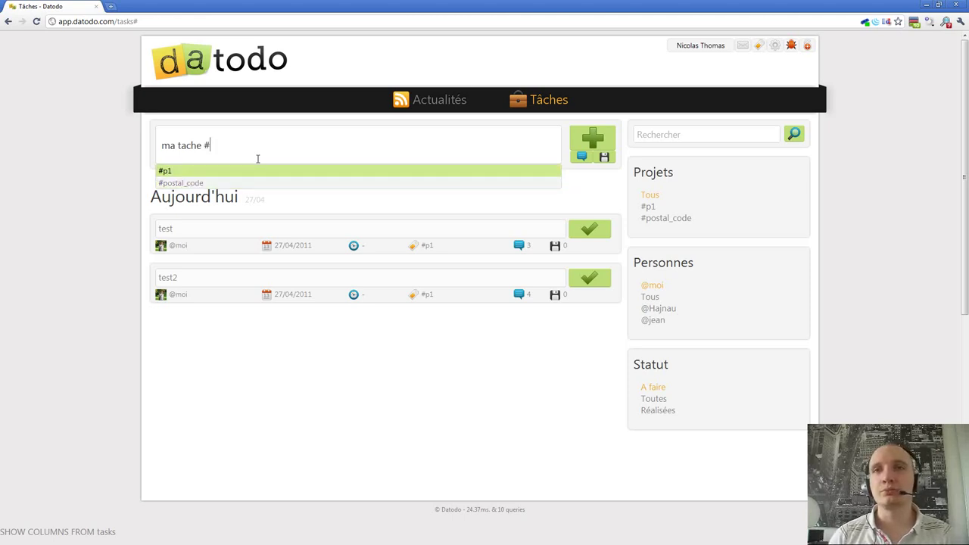
key("Return")
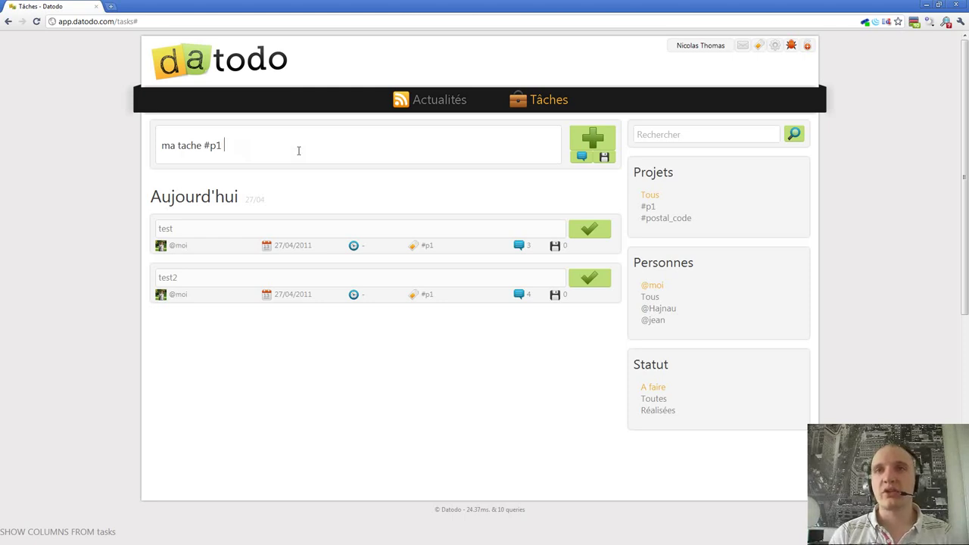
Rework the draft task so that the first suggested person is mentioned before the project tag #p1
type("@")
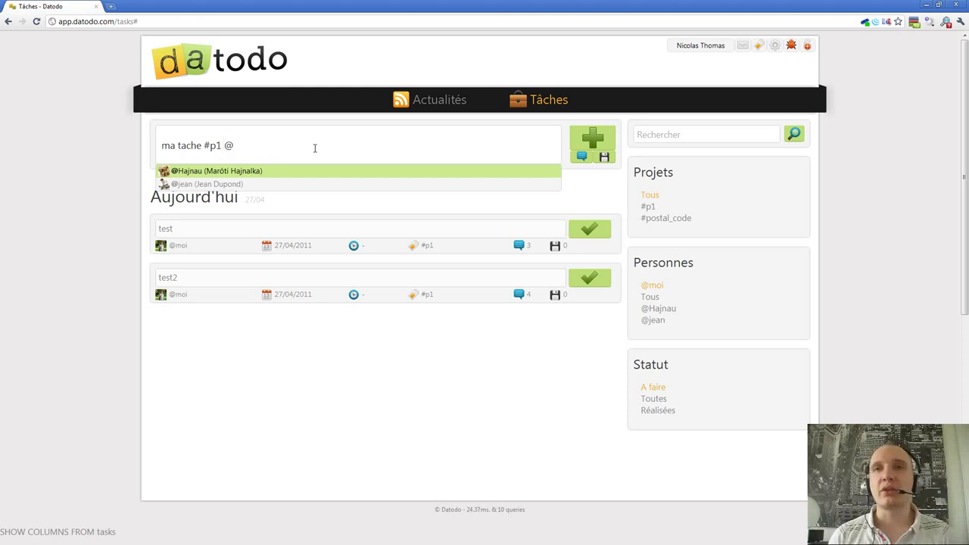
key("shift+Left")
key("shift+Left")
key("shift+Left")
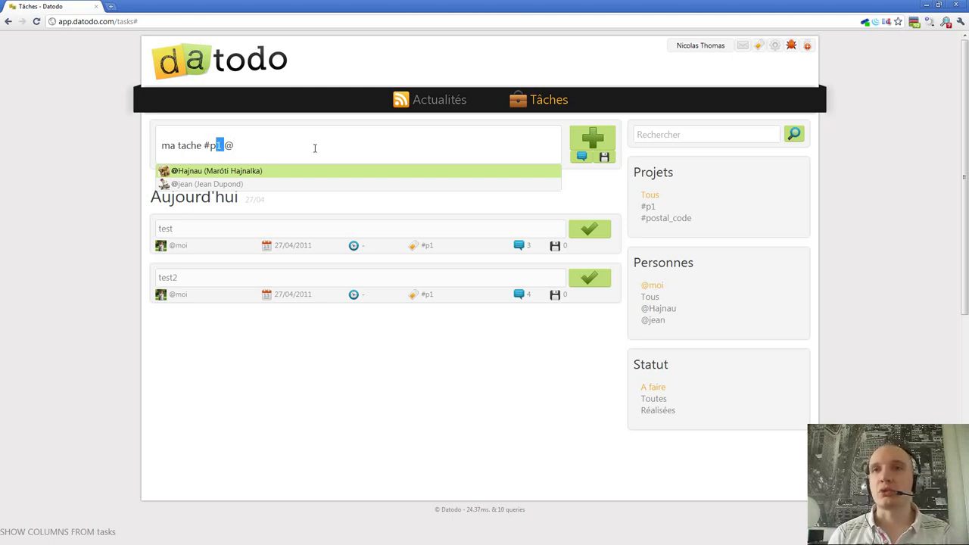
key("BackSpace")
key("Right")
key("Down")
key("Up")
key("Down")
key("Up")
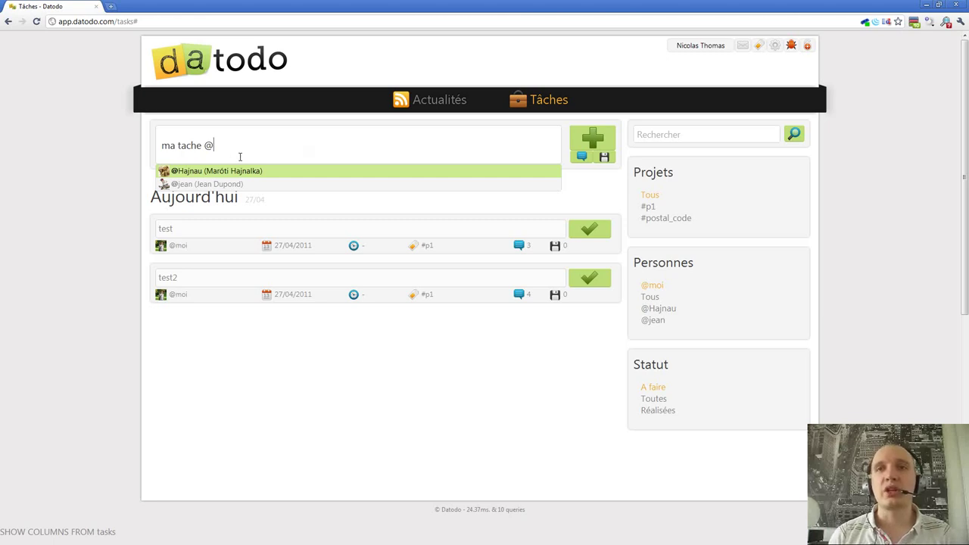
key("Return")
type("#")
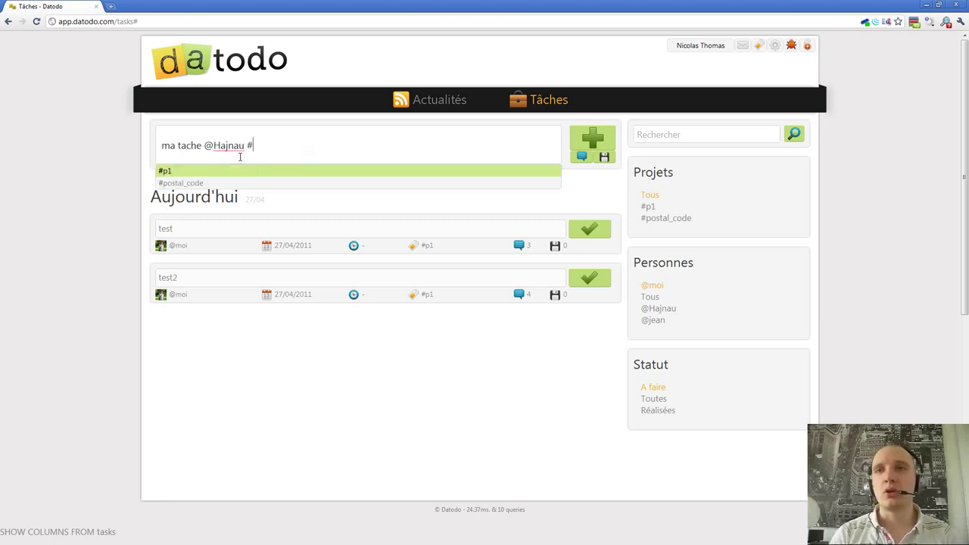
key("Return")
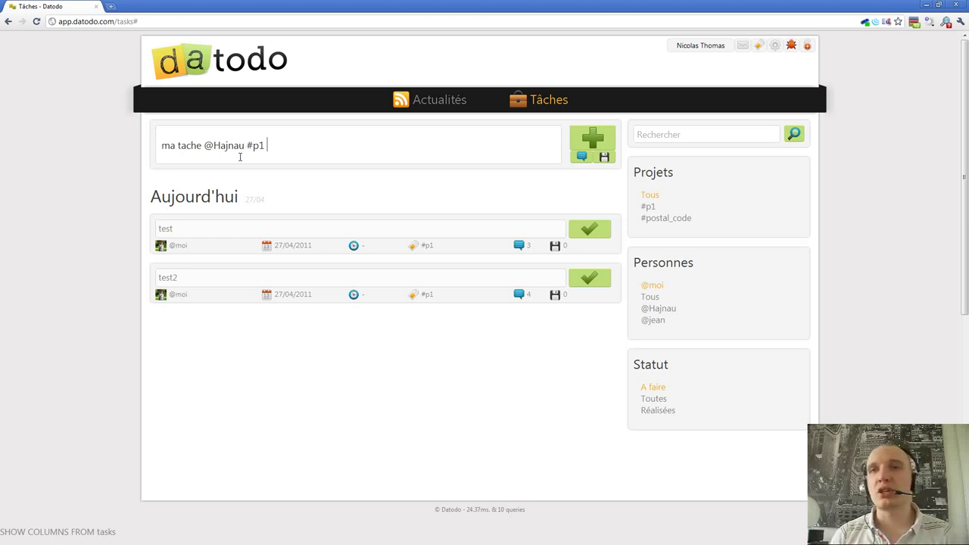
Try adding the due date to the draft task as 30/04 and as 30 April in words, and remove it
type("30/04")
key("shift+Left")
key("shift+Left")
key("shift+Left")
type("avi")
type("il")
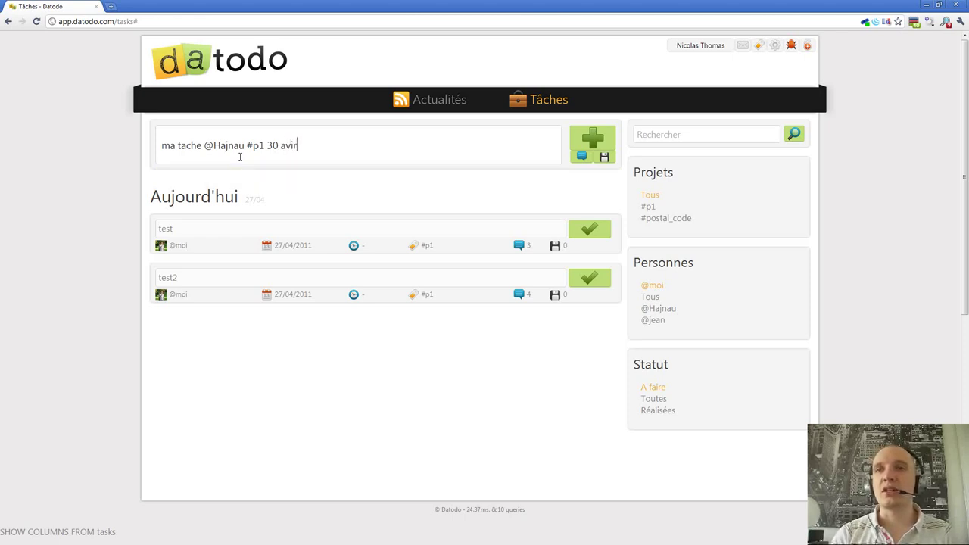
key("ctrl+shift+Left")
key("ctrl+shift+Left")
key("BackSpace")
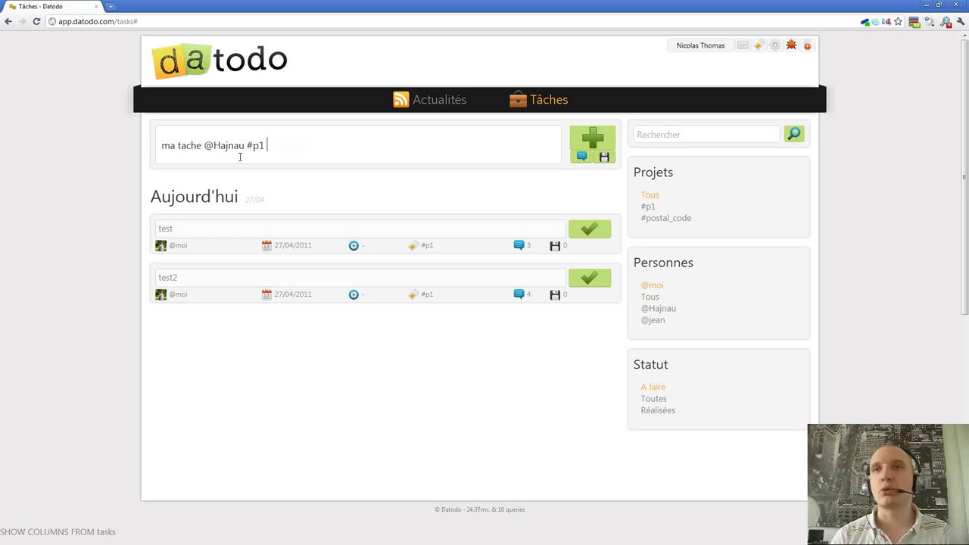
Try the suggested weekday Mardi as the draft task's due date and remove it
type("ma")
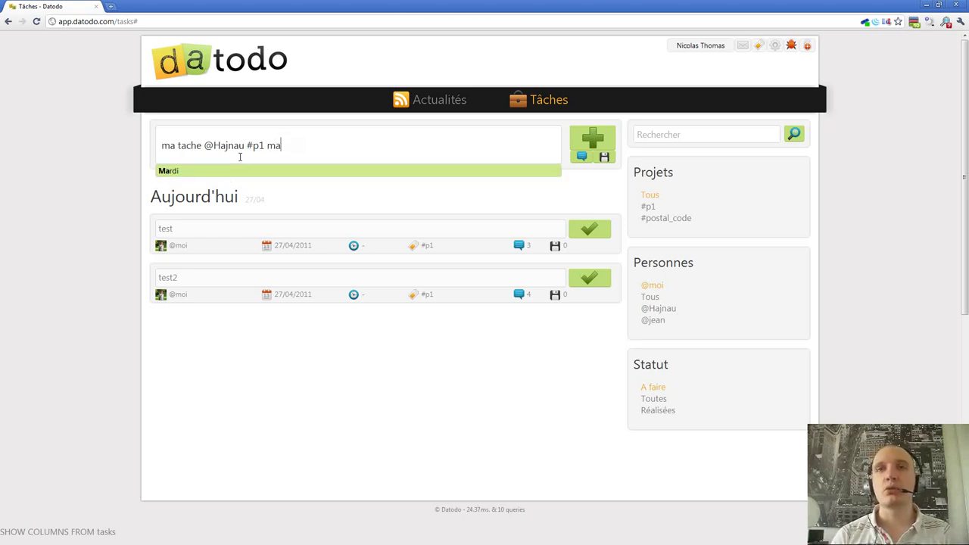
key("Return")
key("ctrl+BackSpace")
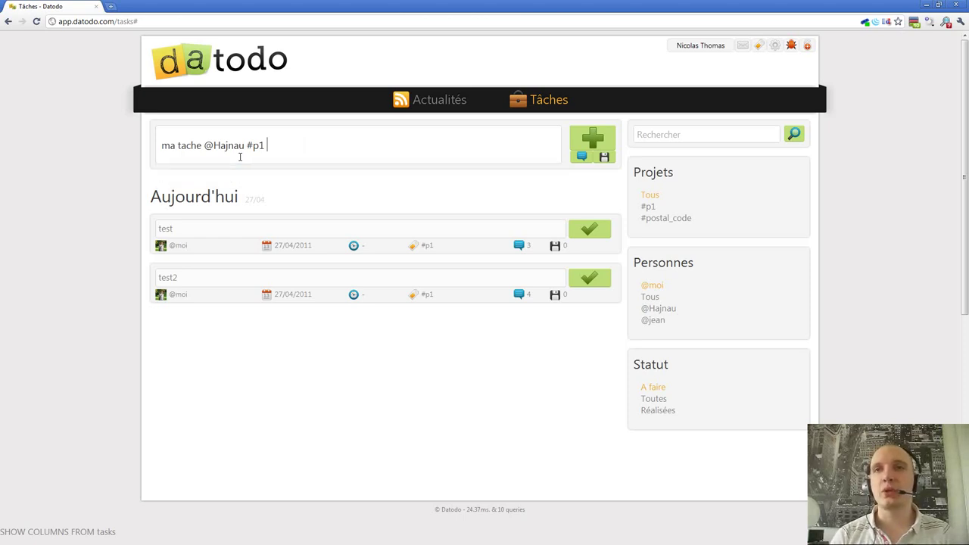
type("j")
key("BackSpace")
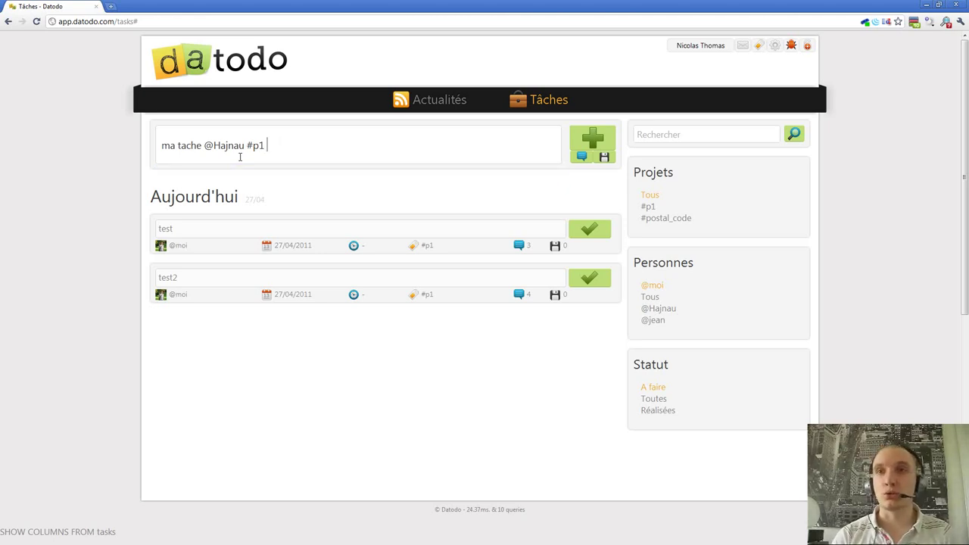
Complete the draft task with the suggested relative due date Après-demain
type("au")
key("BackSpace")
key("BackSpace")
type("de")
key("BackSpace")
key("BackSpace")
type("ap")
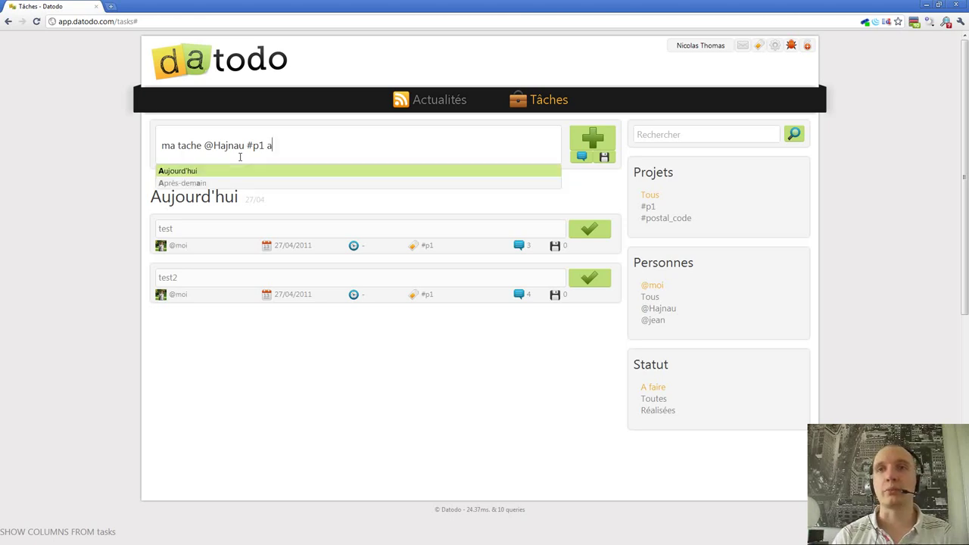
key("Return")
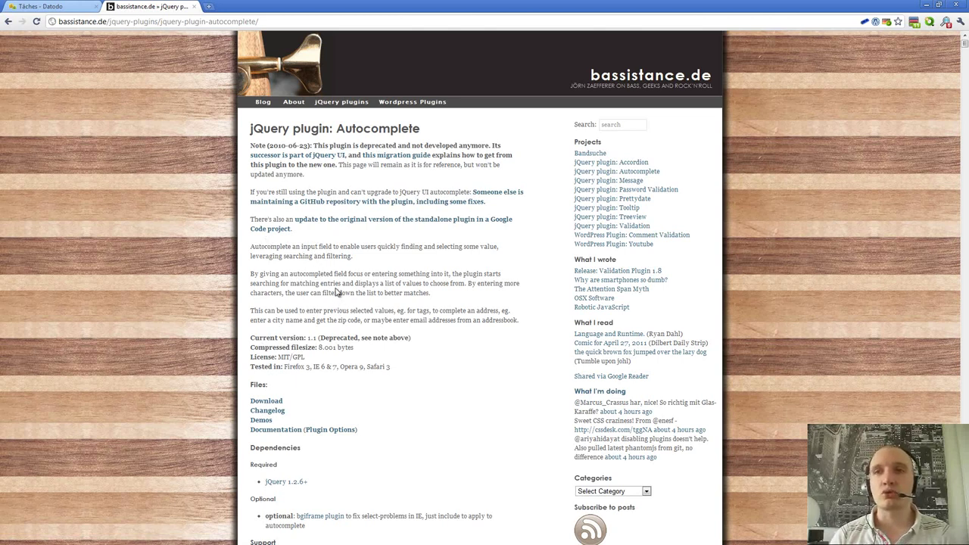
Skim the jQuery Autocomplete plugin page and return to the Datodo task page
scroll(337, 292, "down", 3)
scroll(342, 275, "up", 3)
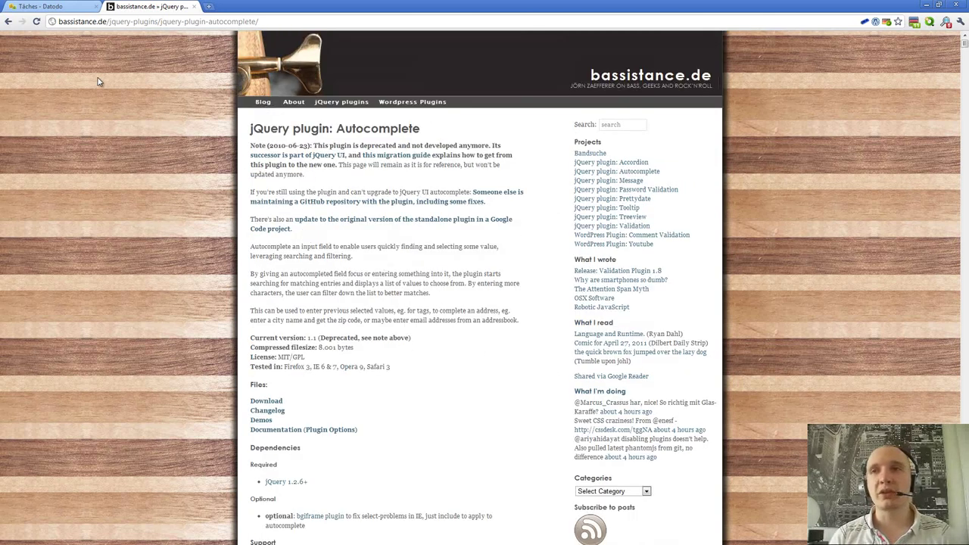
left_click(57, 6)
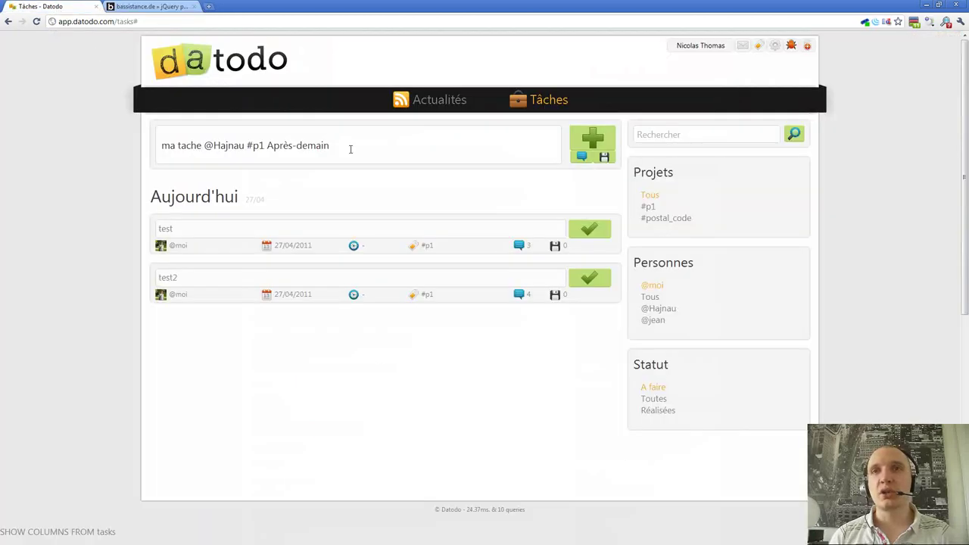
type("e")
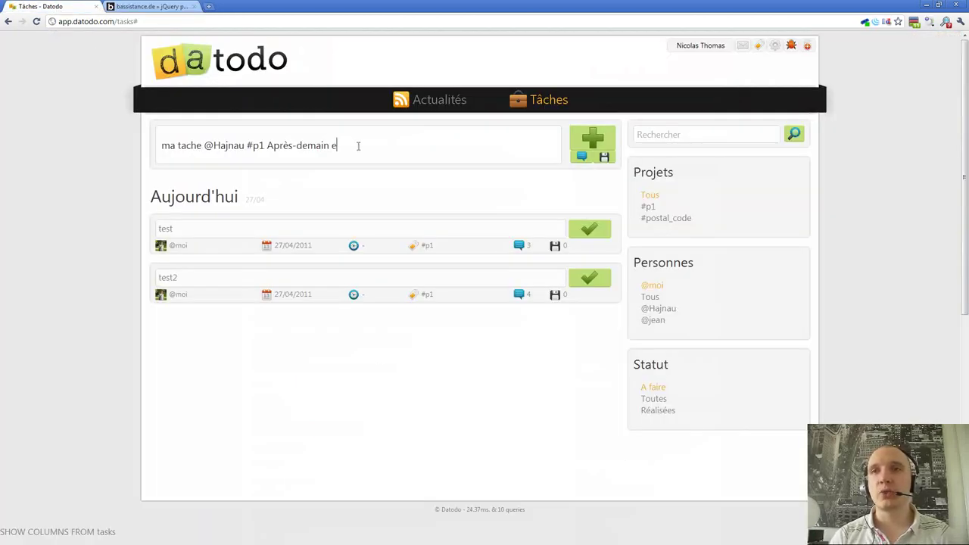
key("BackSpace")
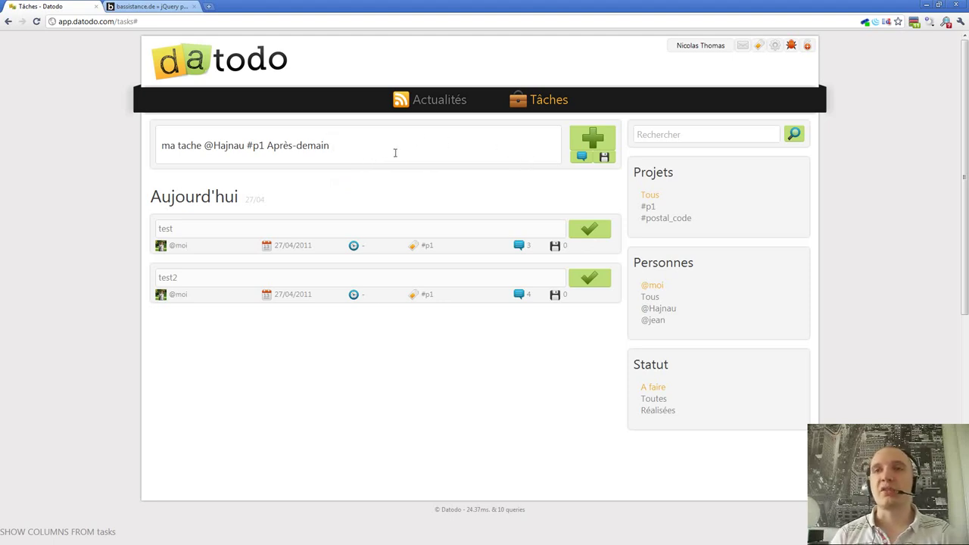
Replace the whole task draft with the suggested weekday Mercredi, and clear the field again
key("ctrl+a")
key("BackSpace")
type("m")
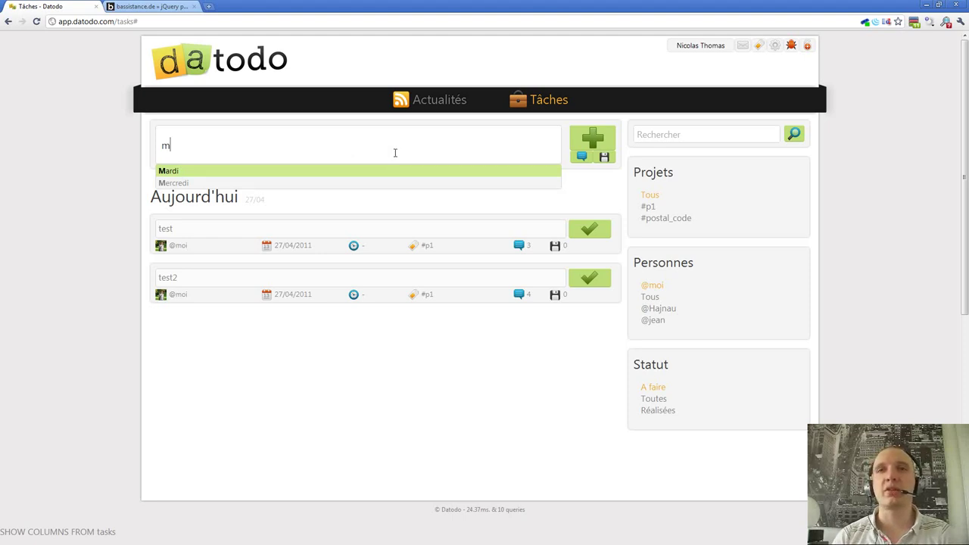
key("Down")
key("Up")
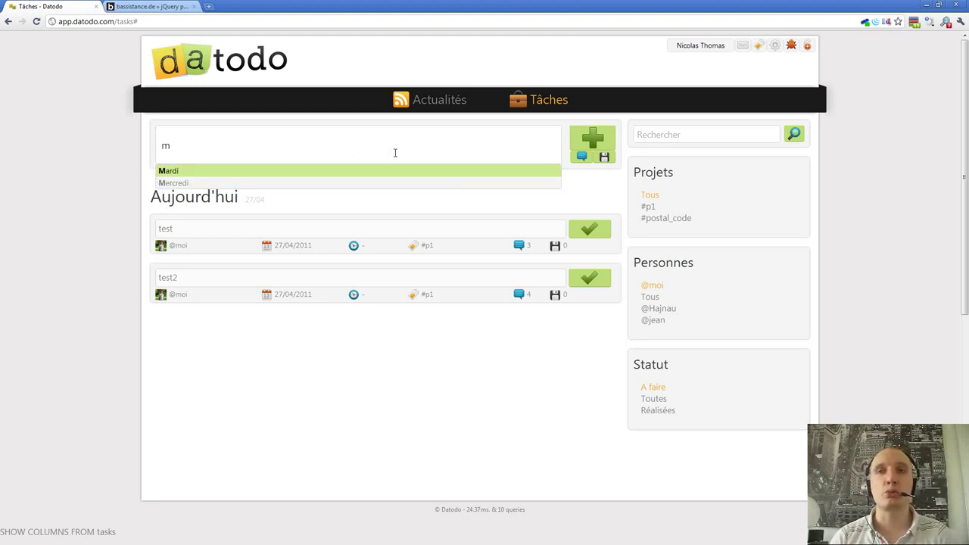
key("Down")
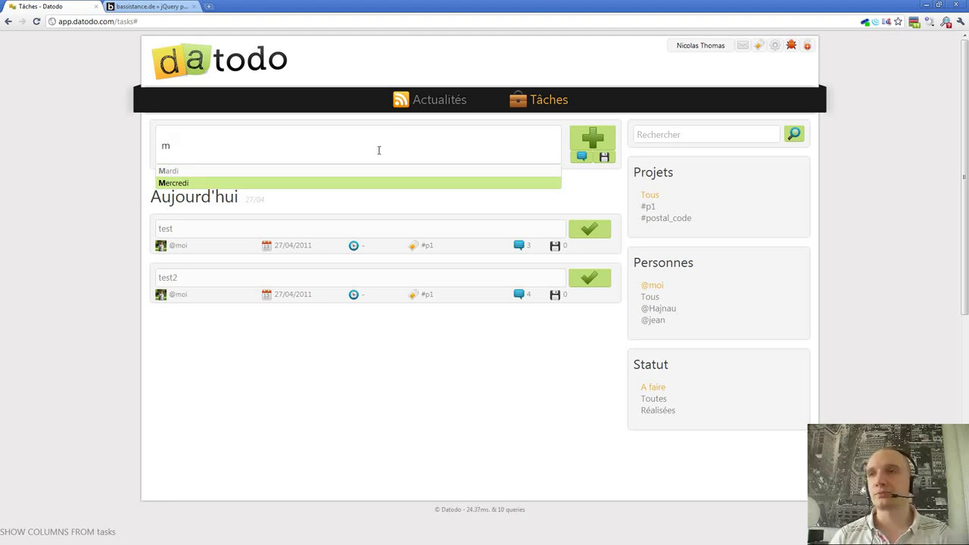
key("Return")
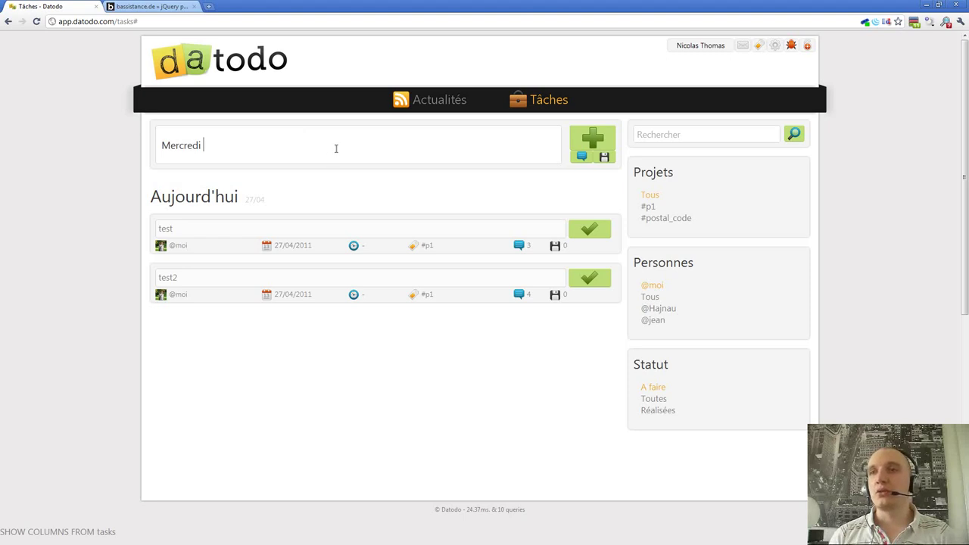
key("ctrl+a")
key("BackSpace")
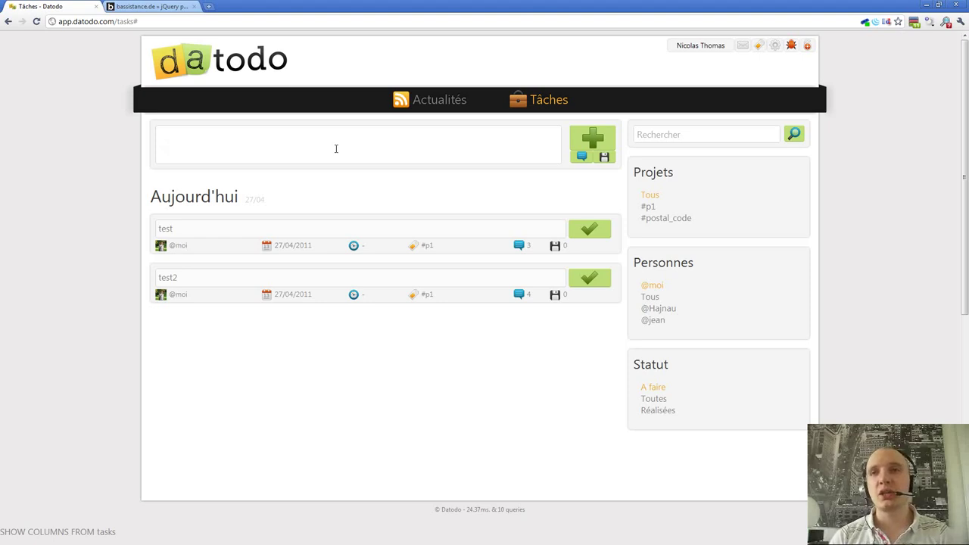
Create the task "ma nouvelle tache" under a new project tagged #p2
type("c")
key("BackSpace")
type("ma n")
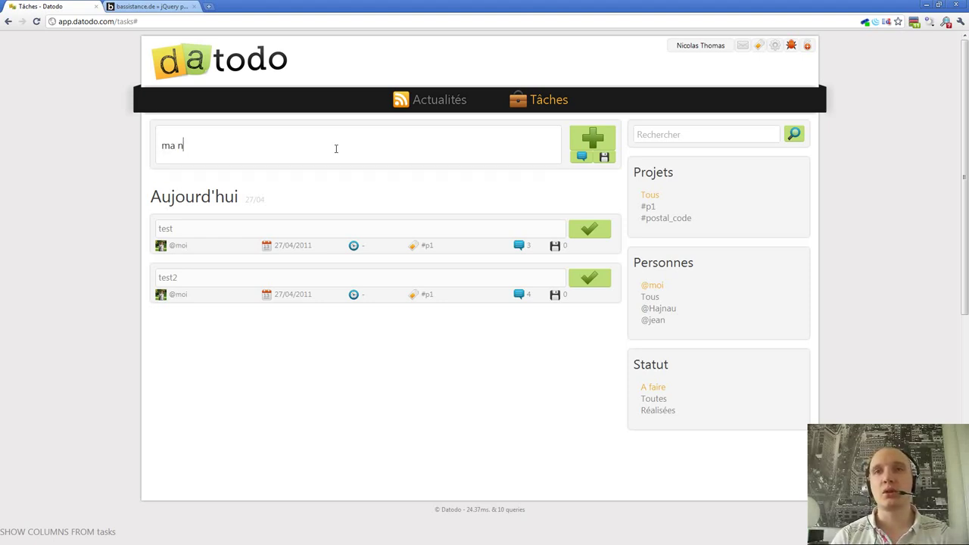
type("ouvelle tache #")
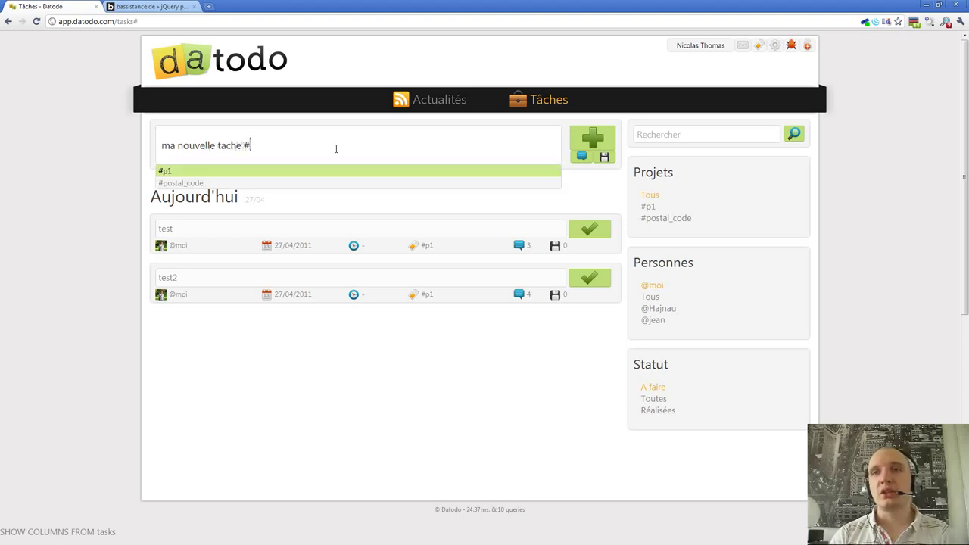
type("p2")
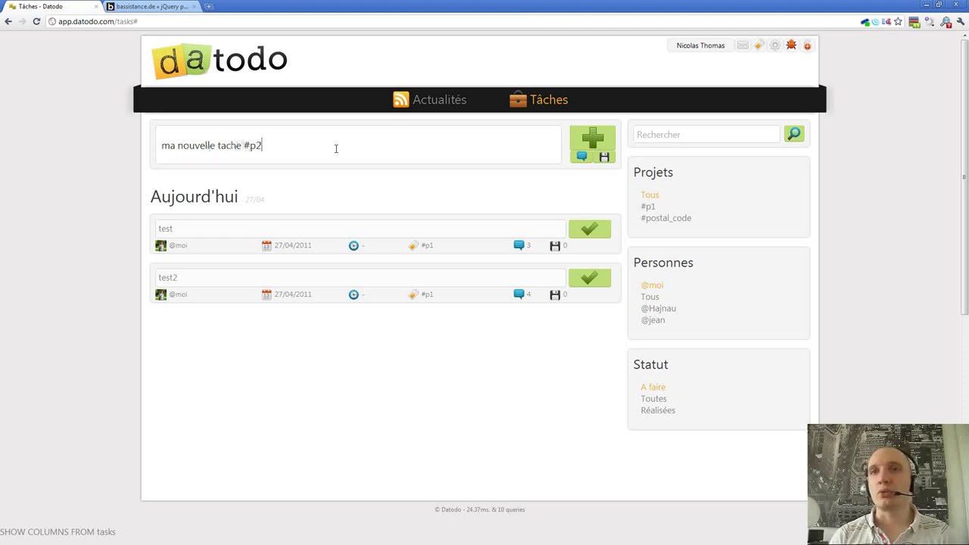
key("Return")
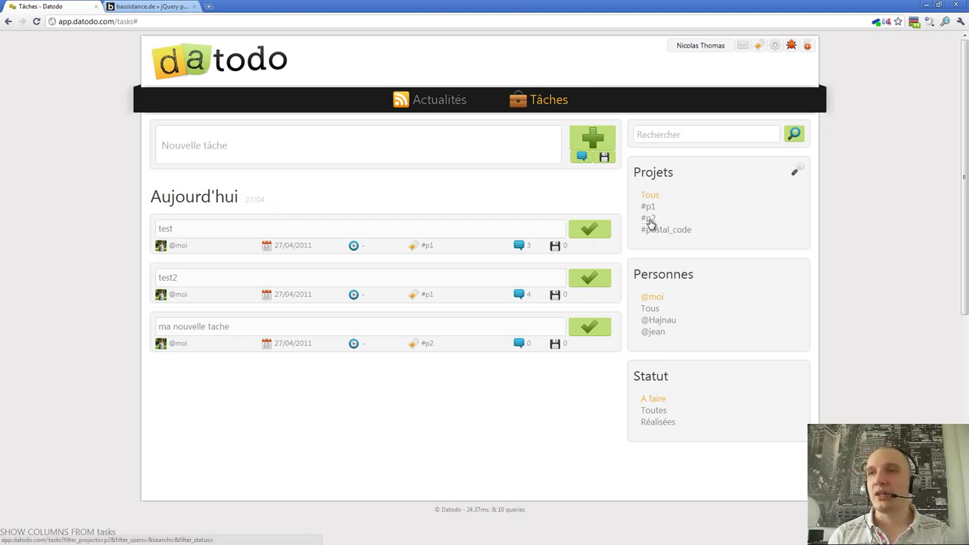
Try the project suggestions in a new task by inserting #p2, and clear the field
left_click(422, 142)
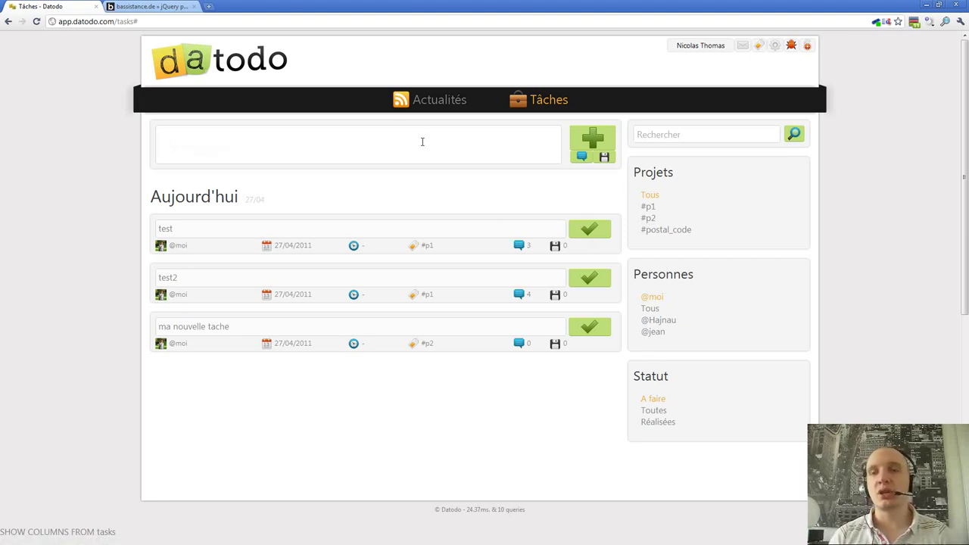
type("#")
key("Down")
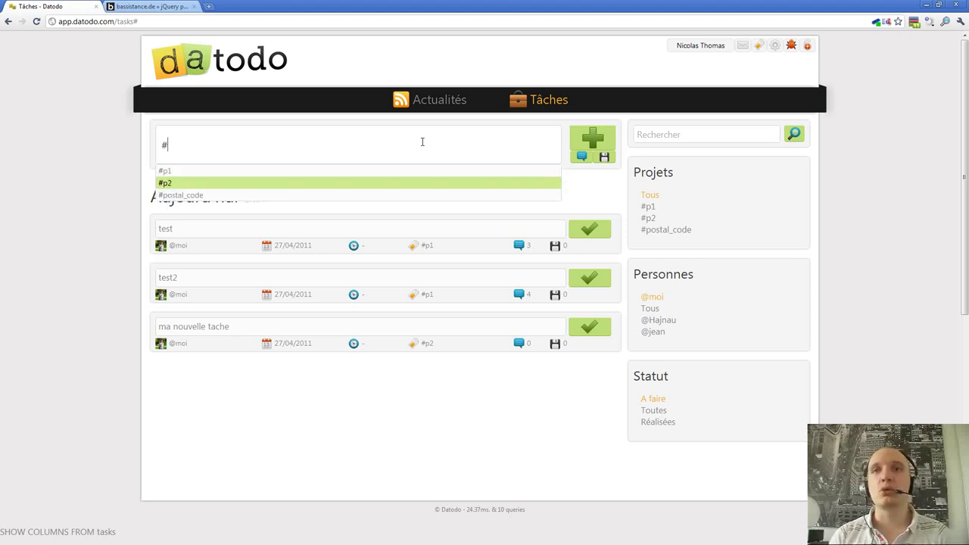
key("Return")
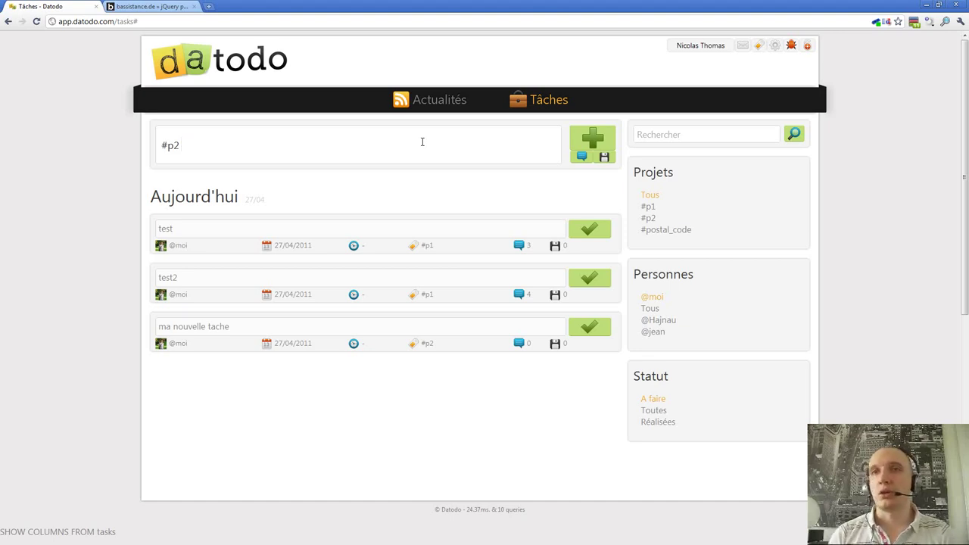
key("ctrl+a")
key("BackSpace")
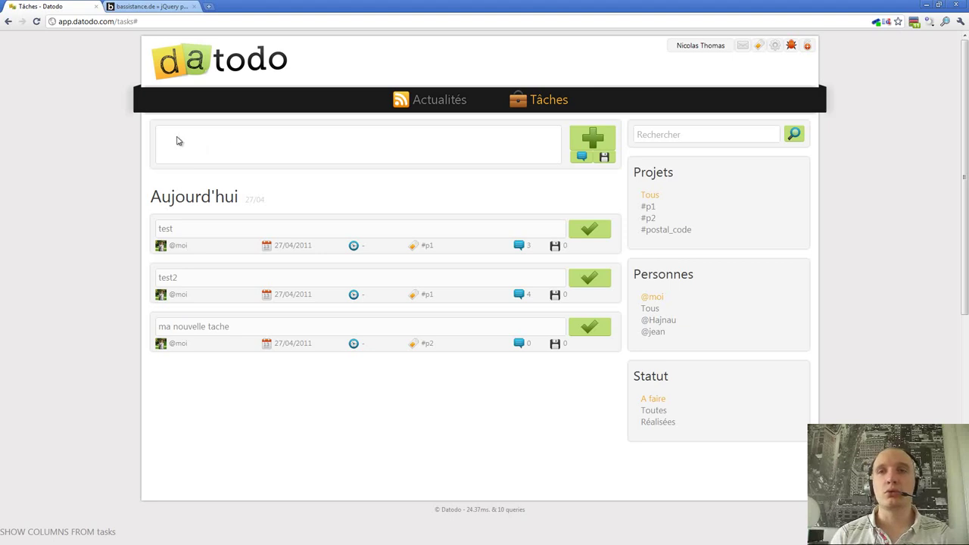
Draft a new task with the suggested weekday Vendredi followed by the word "test"
type("v")
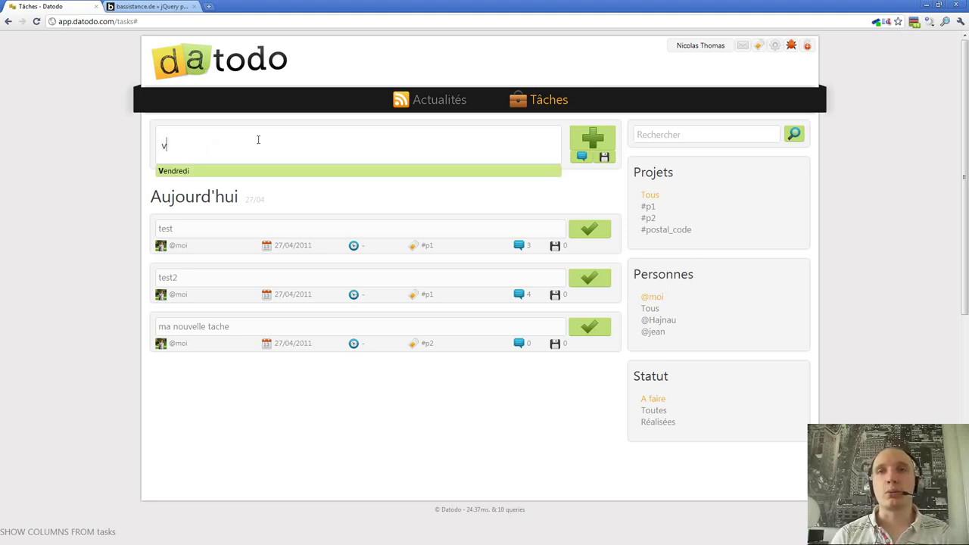
key("Return")
type("test")
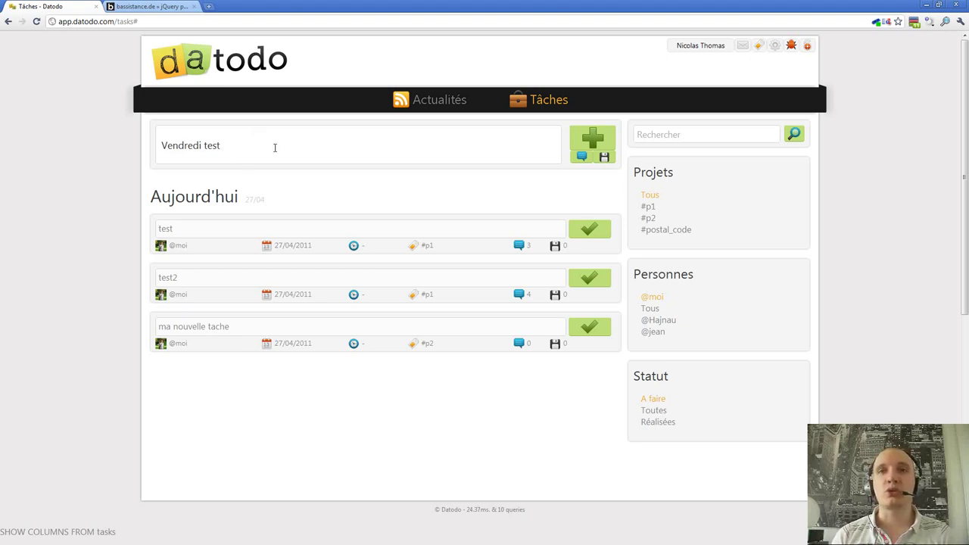
Remove the word "test" from the task draft, keeping the weekday and its trailing space
key("ctrl+shift+Left")
key("shift+Left")
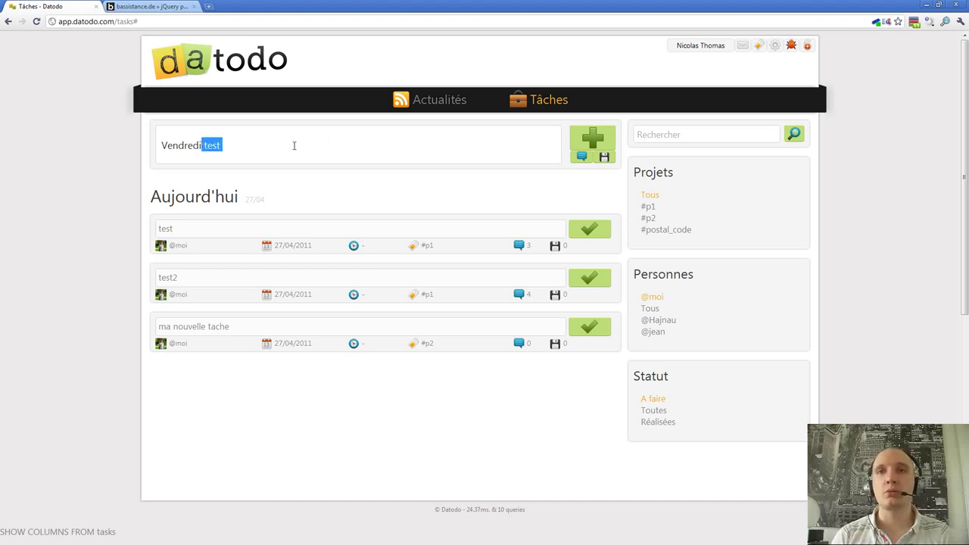
key("shift+Right")
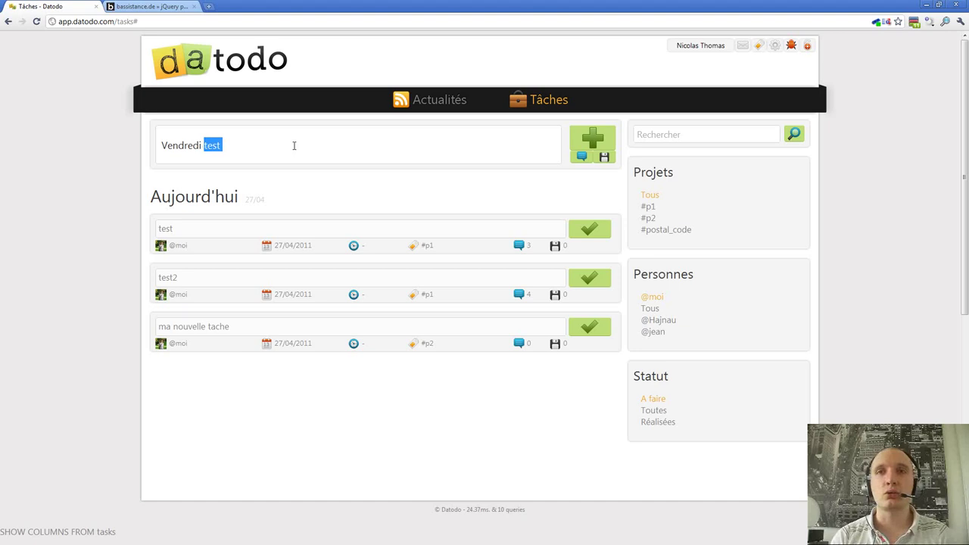
key("BackSpace")
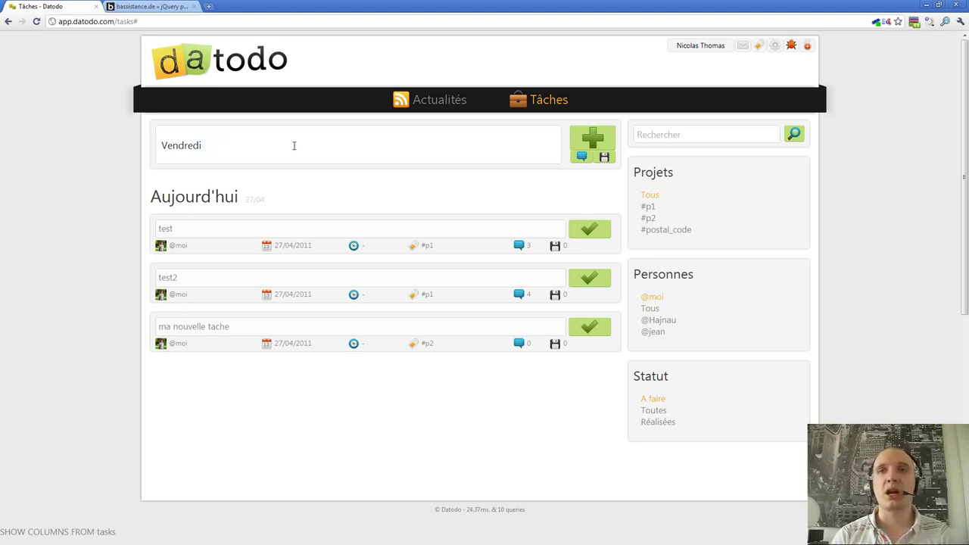
Add the first suggested person and the suggested project #p1 after the weekday, and clear the whole draft
type("@")
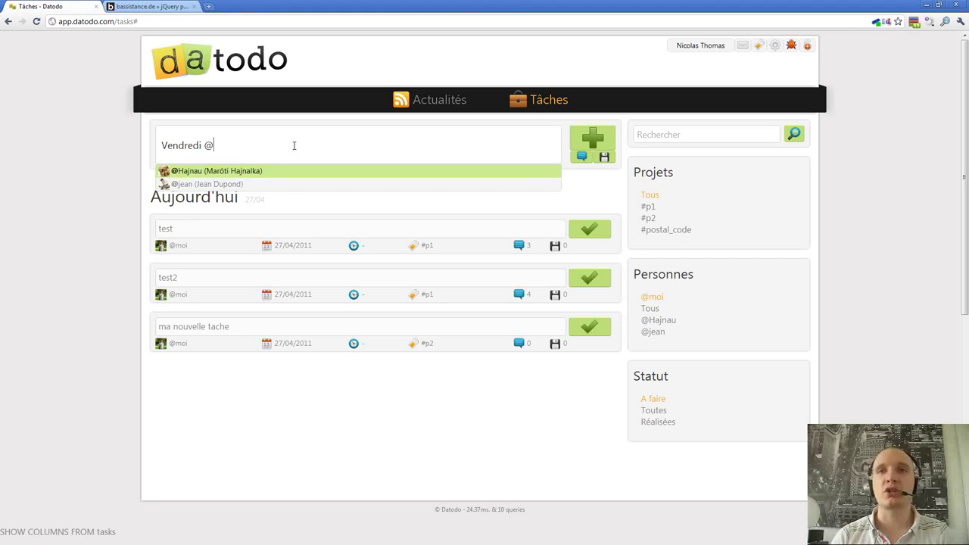
key("Return")
type("#")
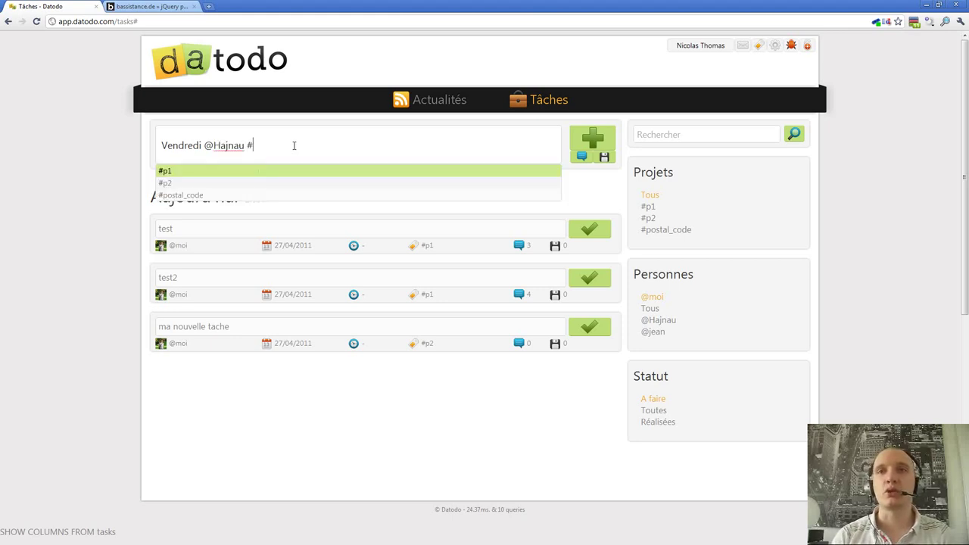
key("Return")
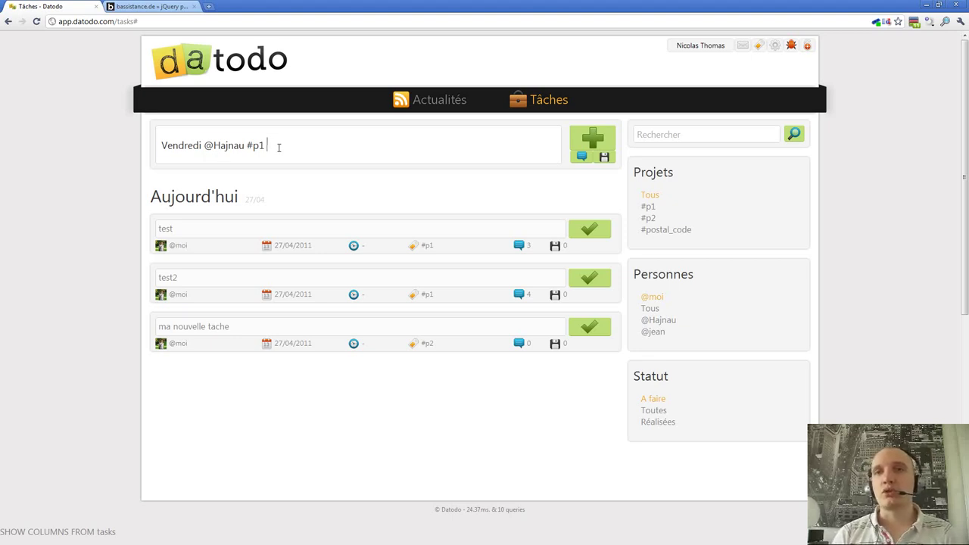
key("ctrl+a")
key("BackSpace")
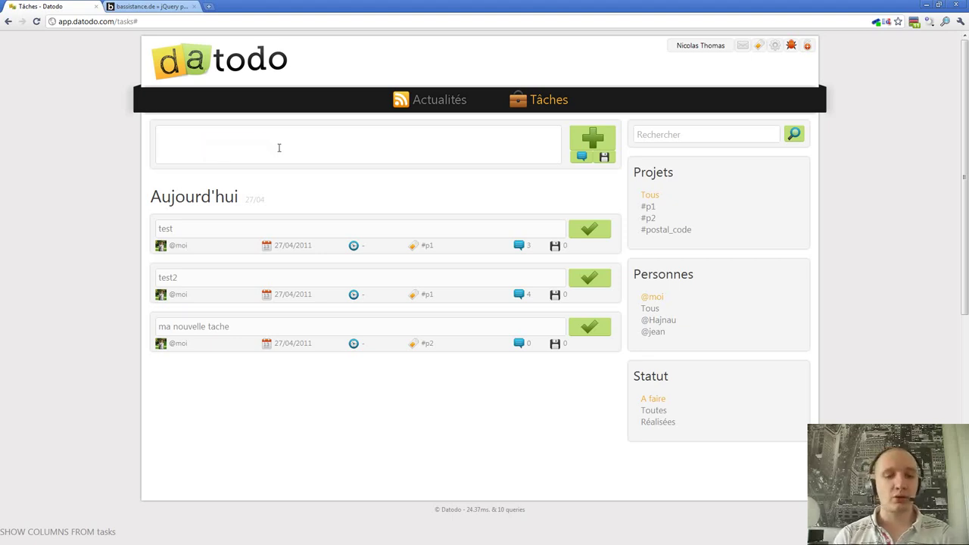
Browse the person suggestions offered for @ in the empty new-task field, and dismiss the list without choosing anyone
type("#")
key("BackSpace")
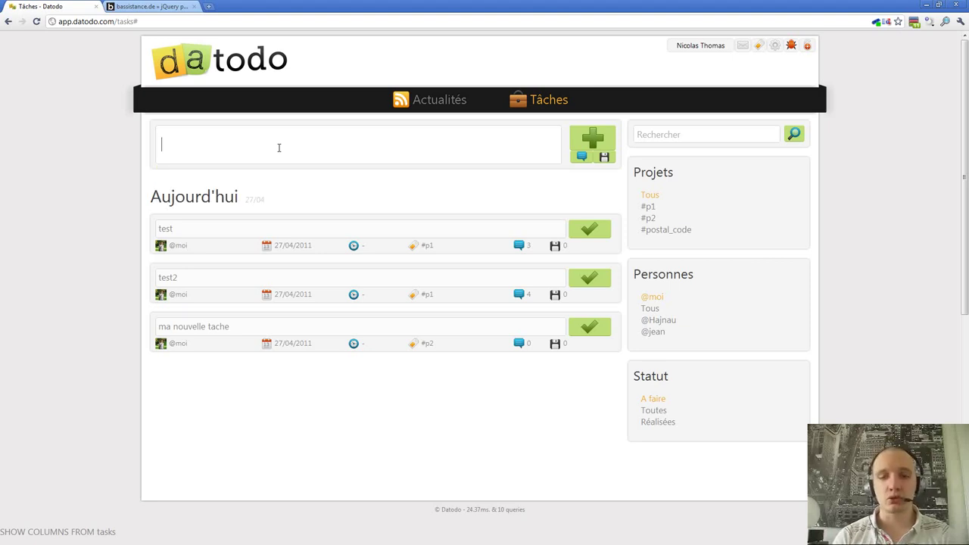
type("@")
key("Down")
key("Up")
key("Down")
key("Up")
key("Down")
key("Up")
key("Down")
key("Up")
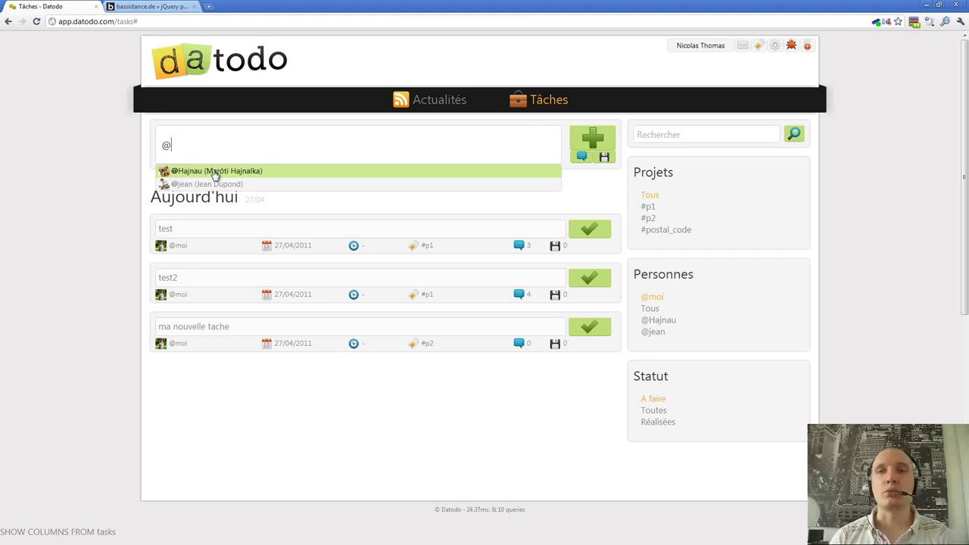
left_click(113, 168)
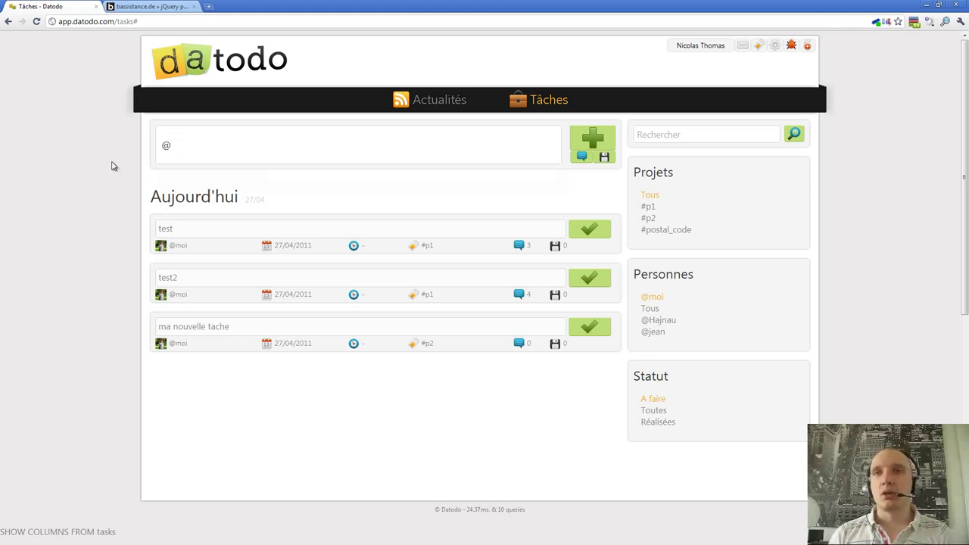